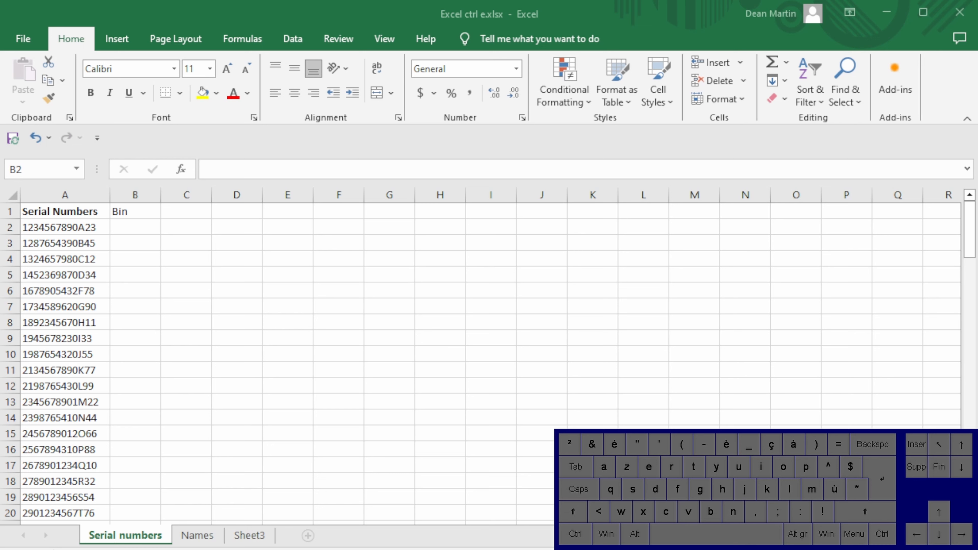
left_click(127, 227)
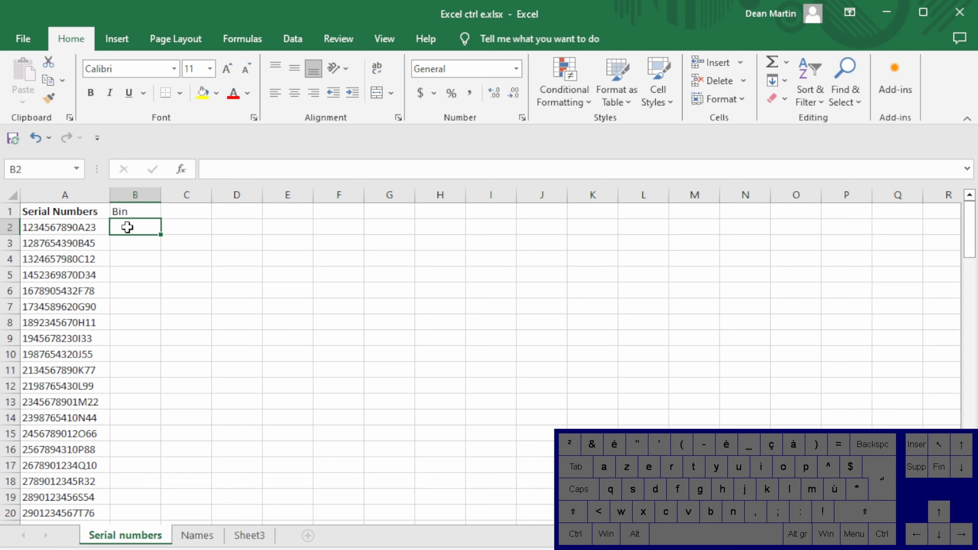
type("@")
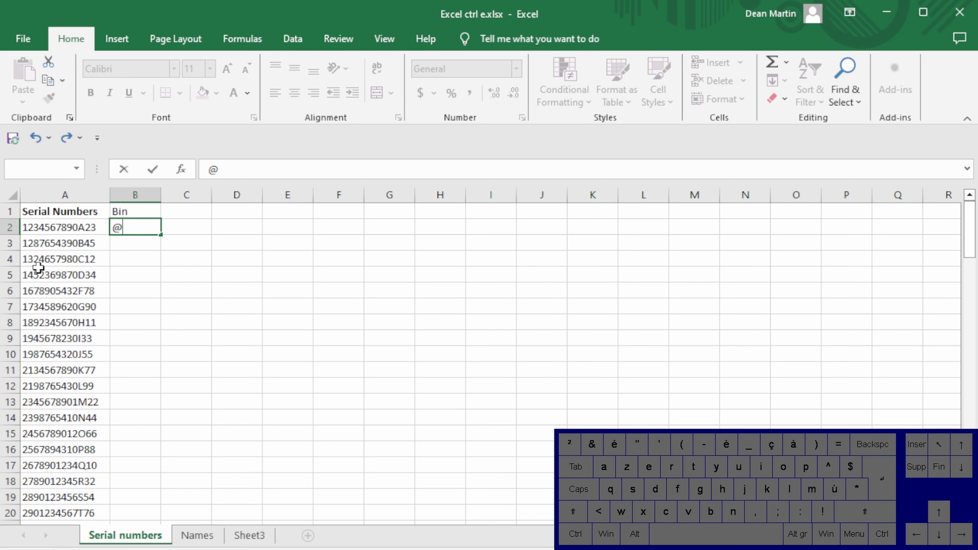
type("a")
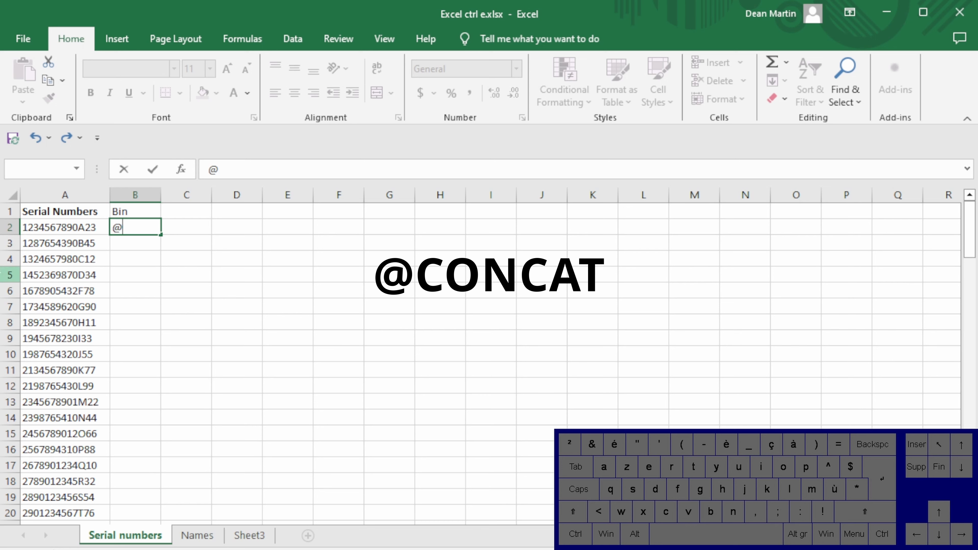
key("Escape")
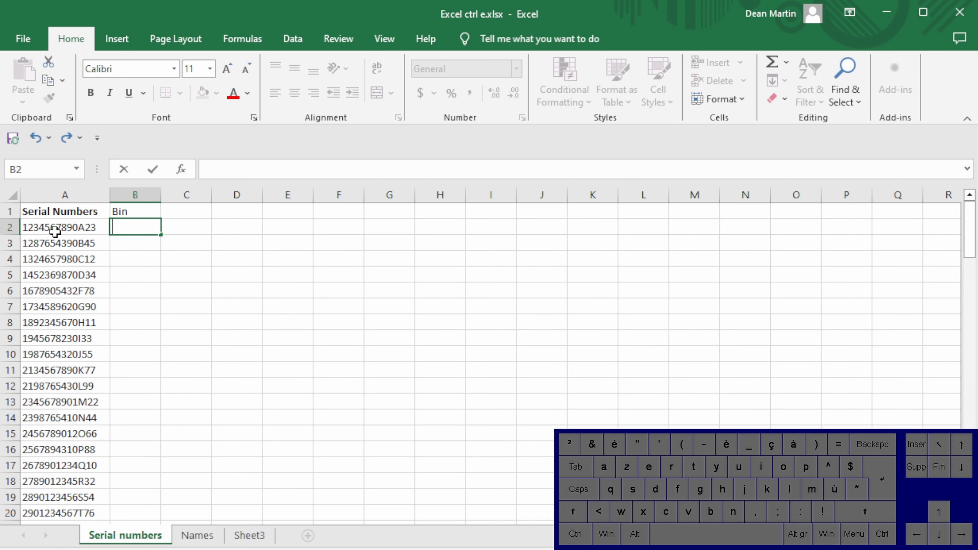
Enter the bin code A23 in B2 as the example for the first serial number
scroll(107, 393, "down", 15)
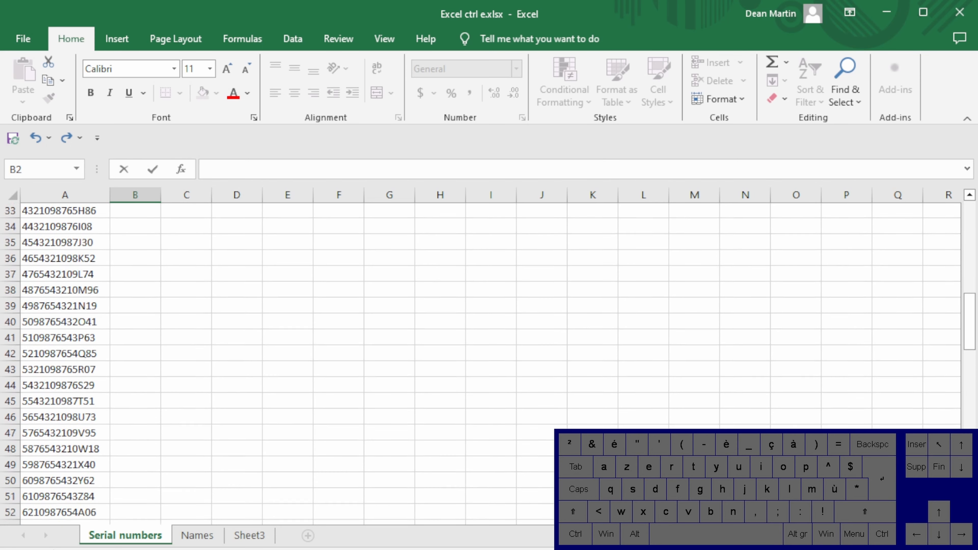
scroll(415, 430, "down", 9)
scroll(203, 404, "up", 12)
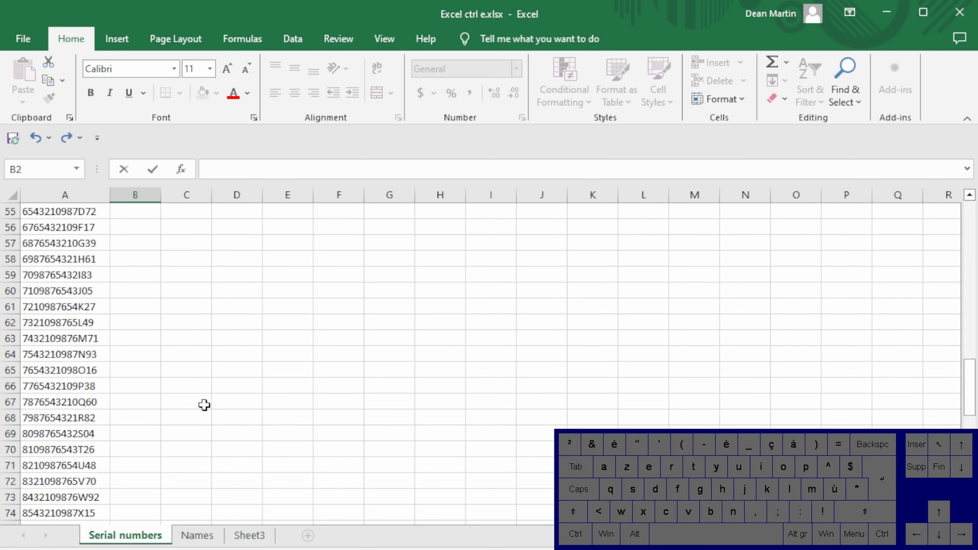
scroll(180, 350, "up", 12)
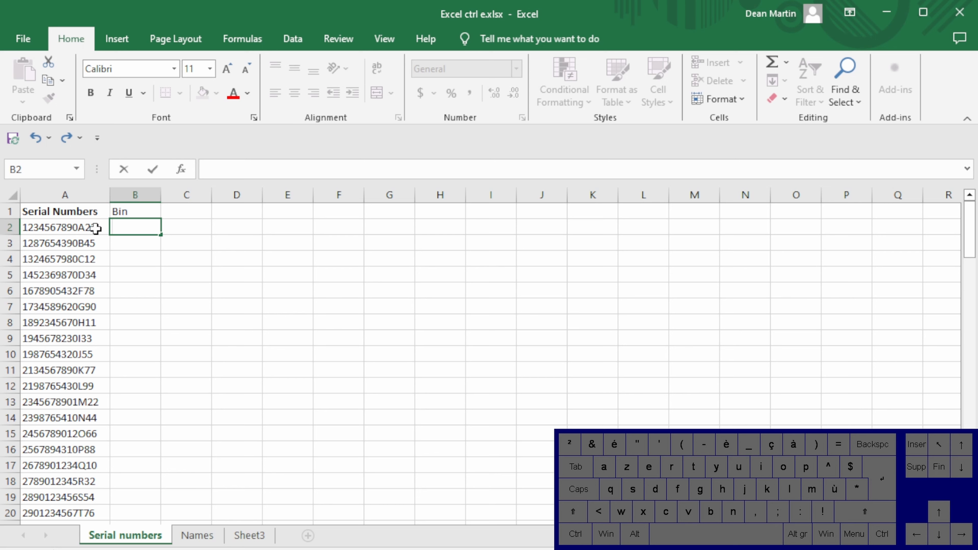
left_click(57, 228)
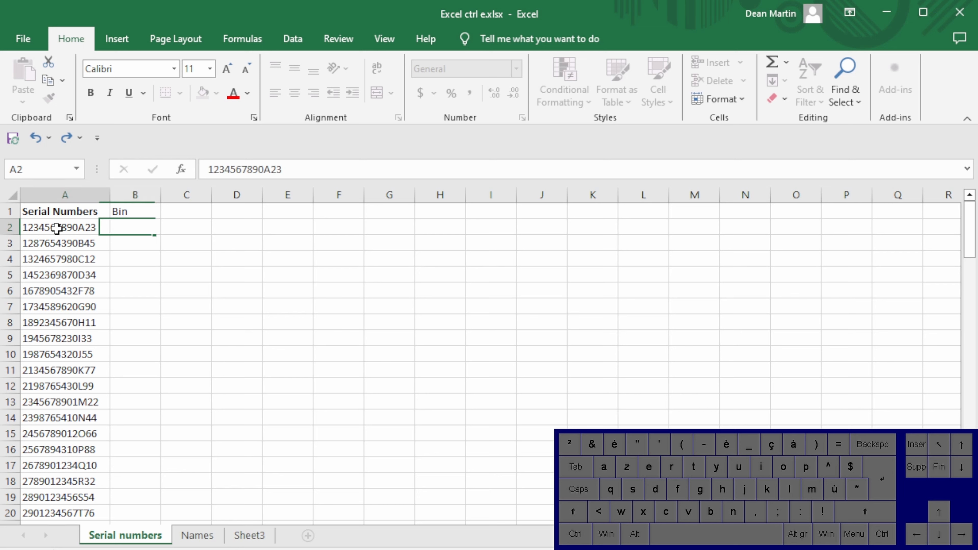
left_click(126, 228)
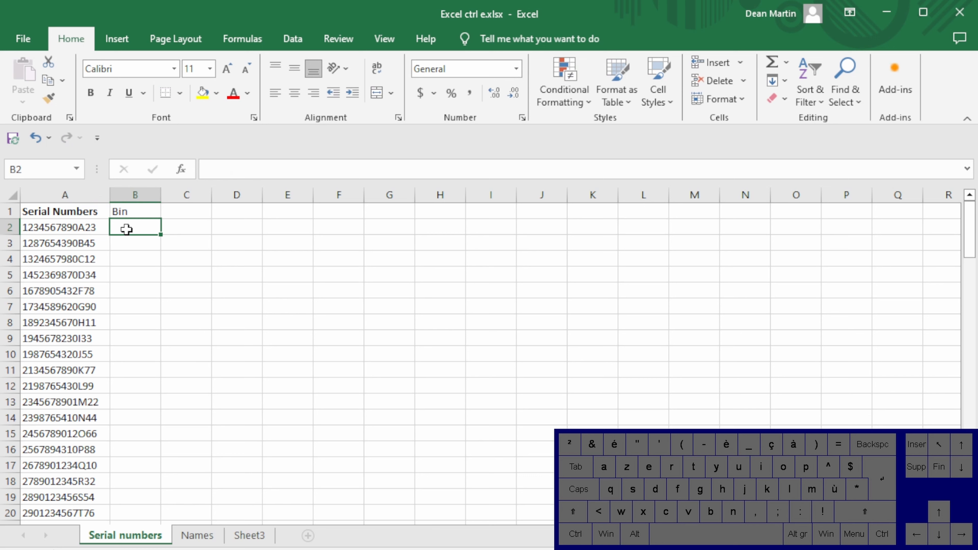
type("A23")
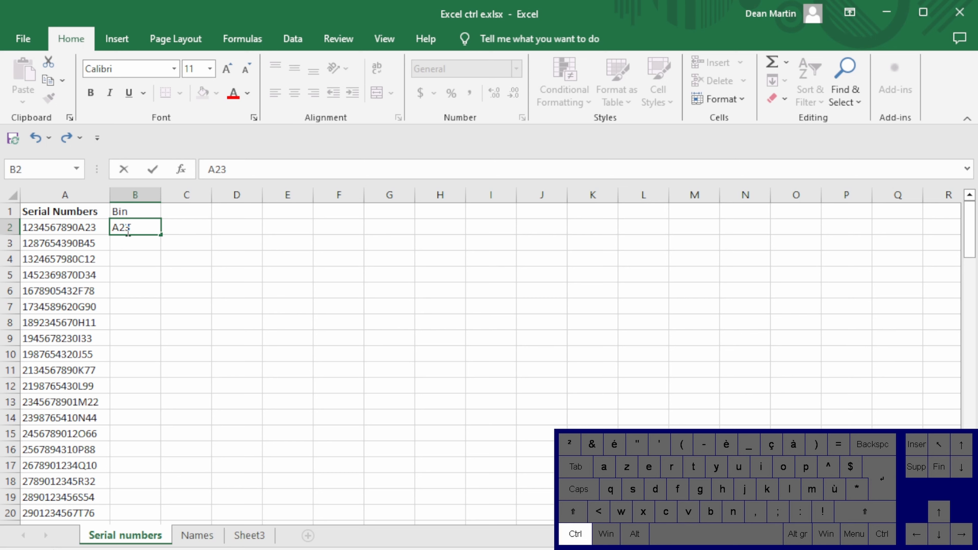
key("ctrl+Return")
Flash Fill the rest of the Bin column from B3 down, following the example in B2
left_click(128, 243)
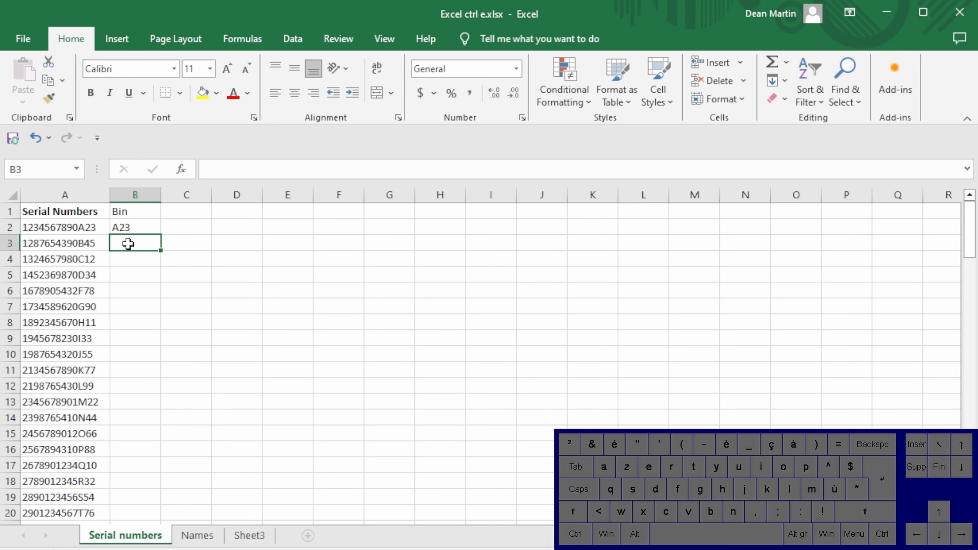
key("ctrl")
key("ctrl+e")
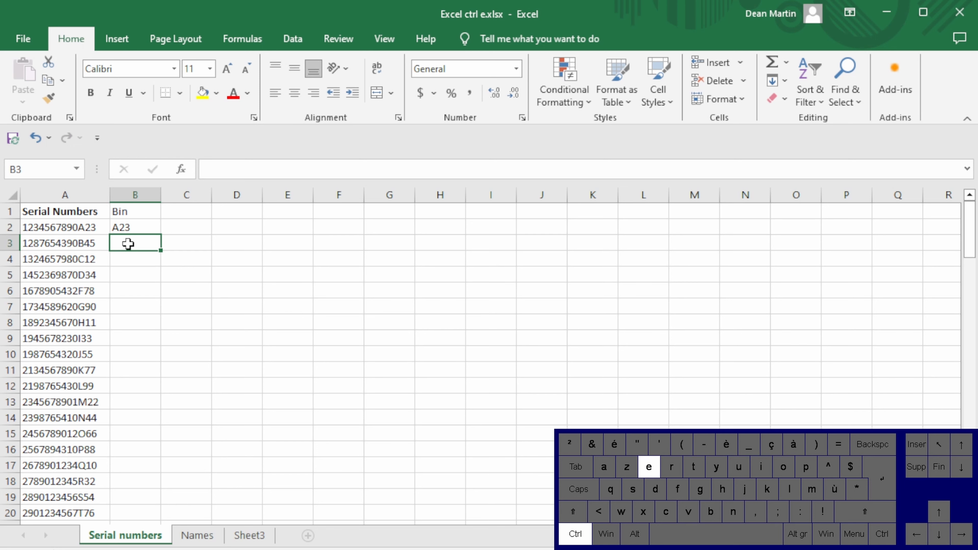
On the Names sheet, enter the first person's first name in B2 and last name in C2
left_click(197, 536)
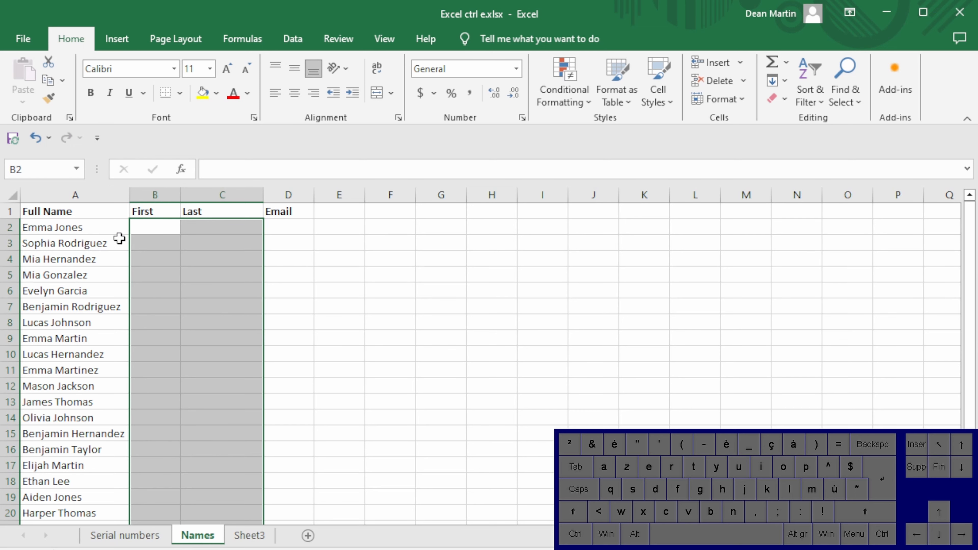
left_click(53, 228)
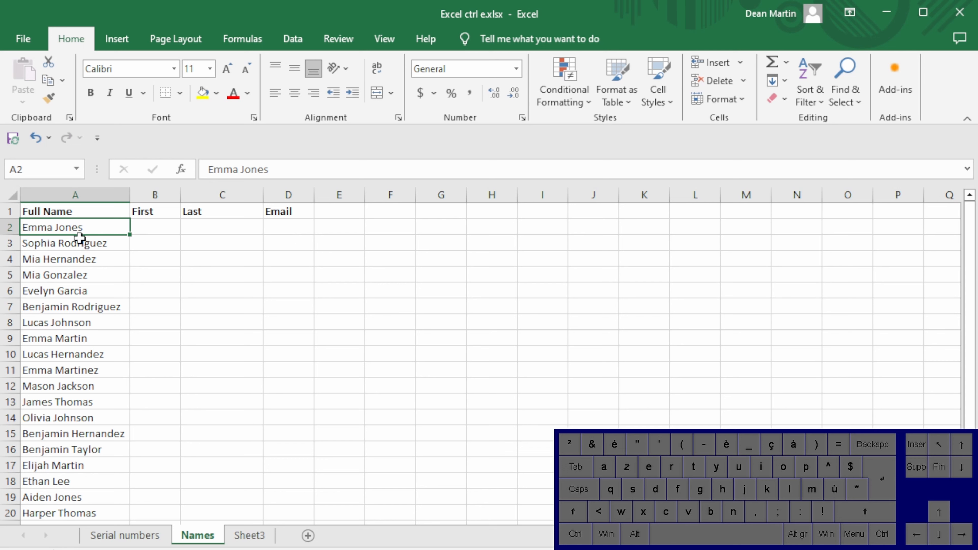
left_click(149, 227)
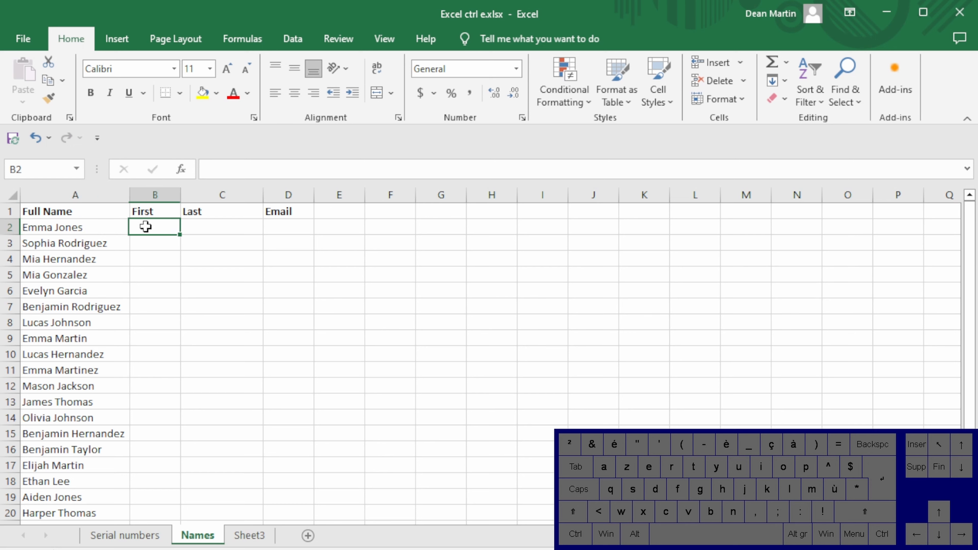
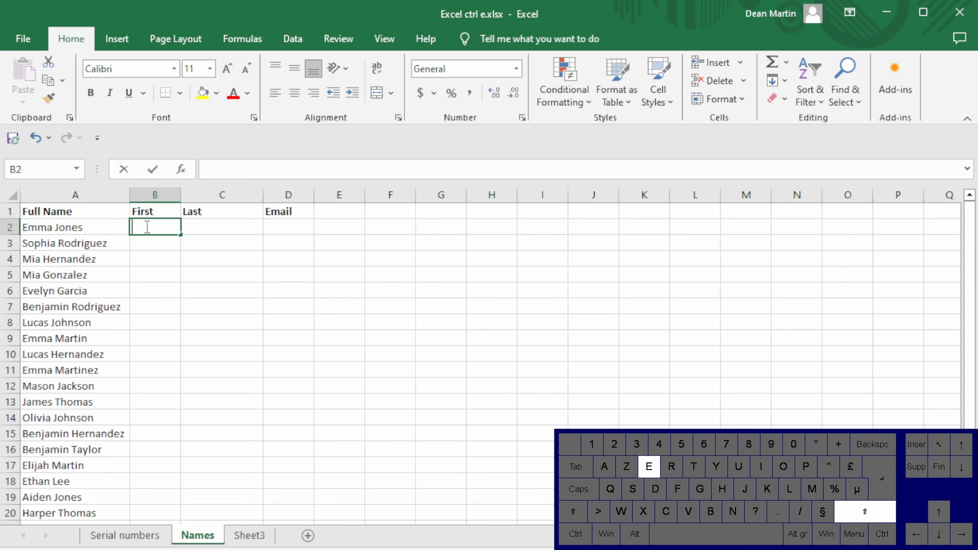
key("Tab")
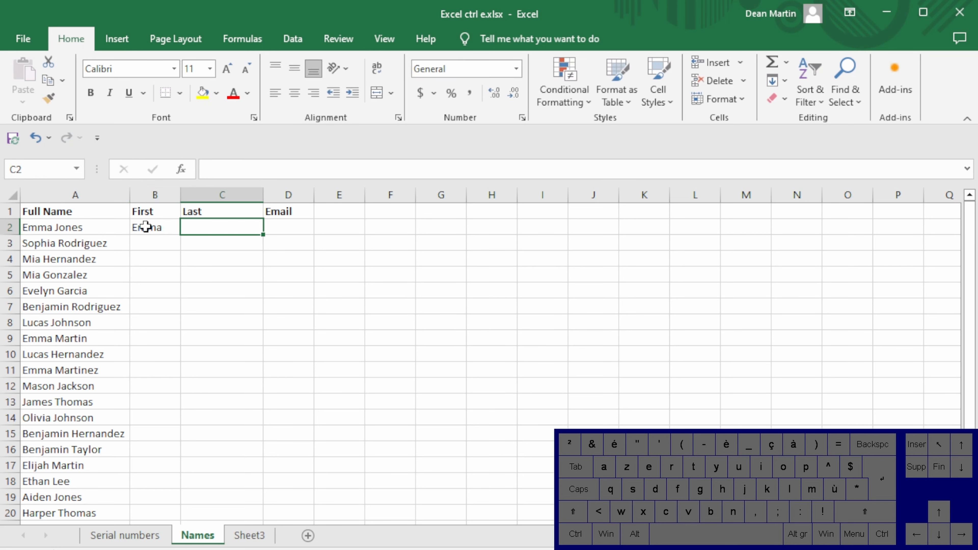
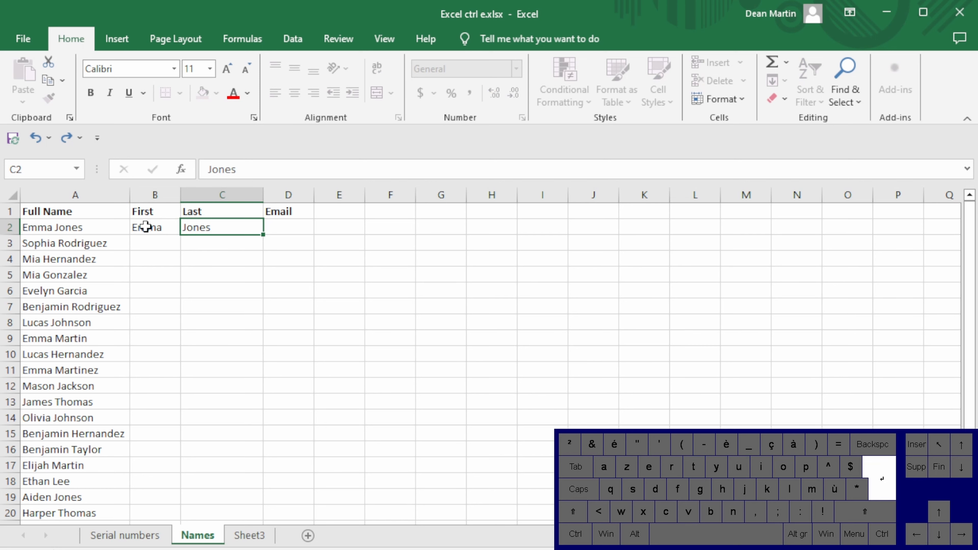
key("Return")
Flash Fill the First and Last columns from row 3 down
key("ctrl+e")
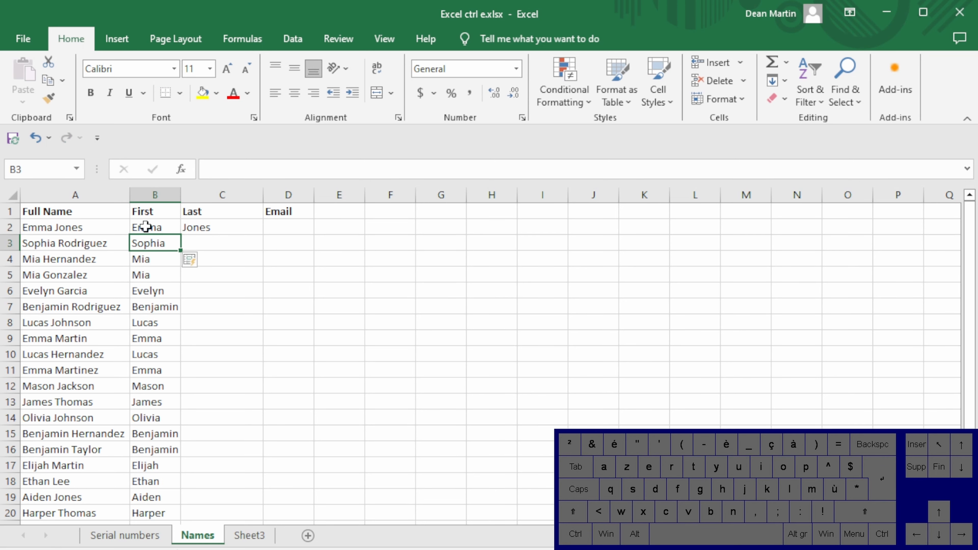
key("Tab")
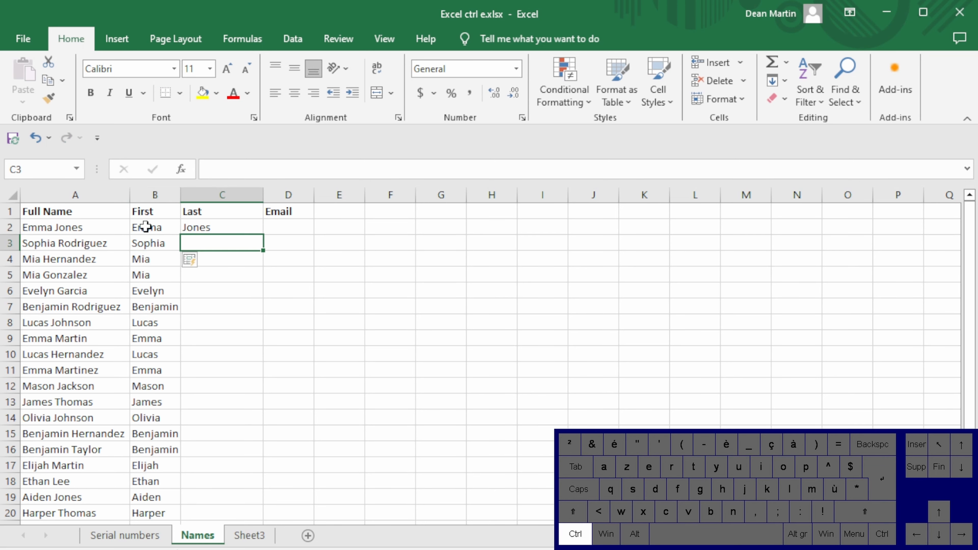
key("ctrl+e")
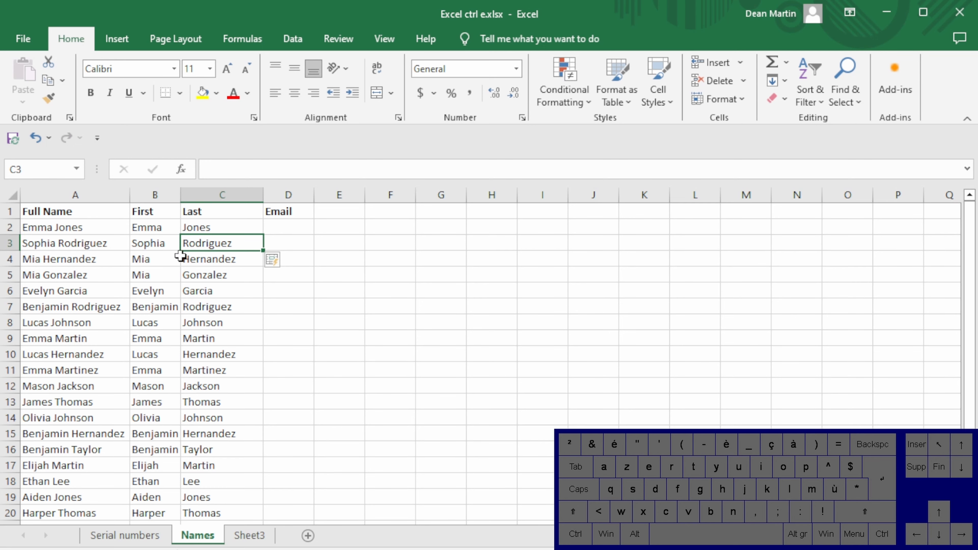
Enter the first person's e-mail in D2, as lowercase first and last name separated by a dot, at the sunshinesolutions.com domain
scroll(181, 262, "down", 5)
scroll(203, 353, "up", 5)
left_click(294, 226)
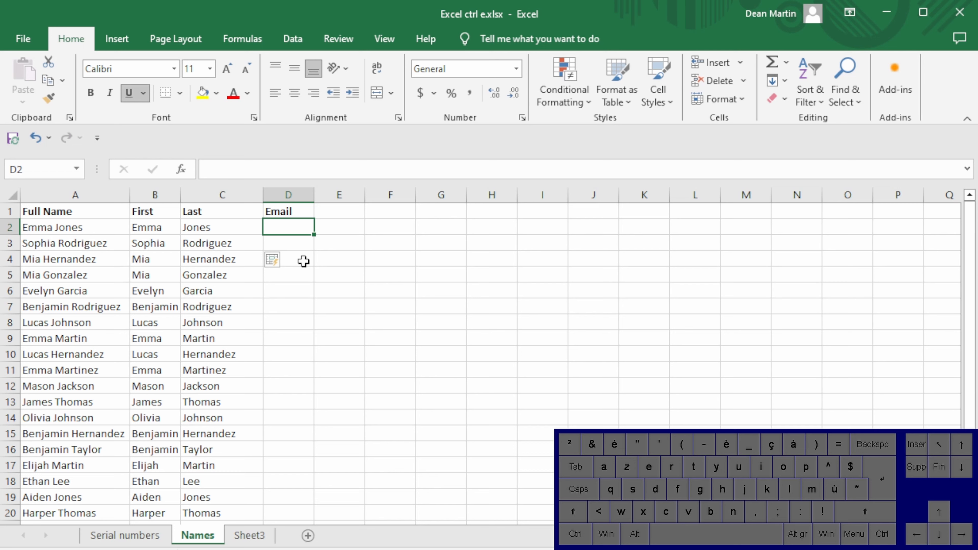
type("emm")
key("BackSpace")
key("BackSpace")
key("BackSpace")
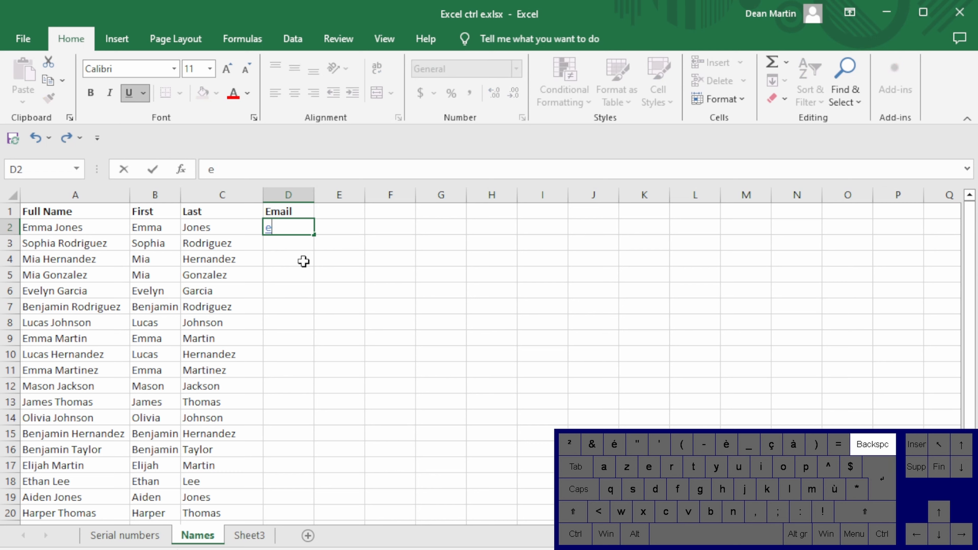
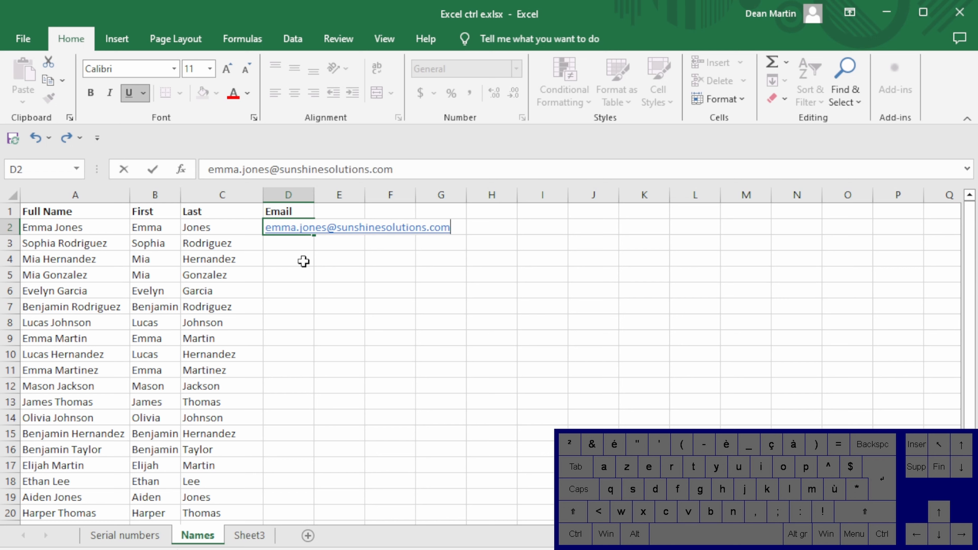
key("Return")
Flash Fill the Email column from D3 down and check the generated addresses
key("ctrl+e")
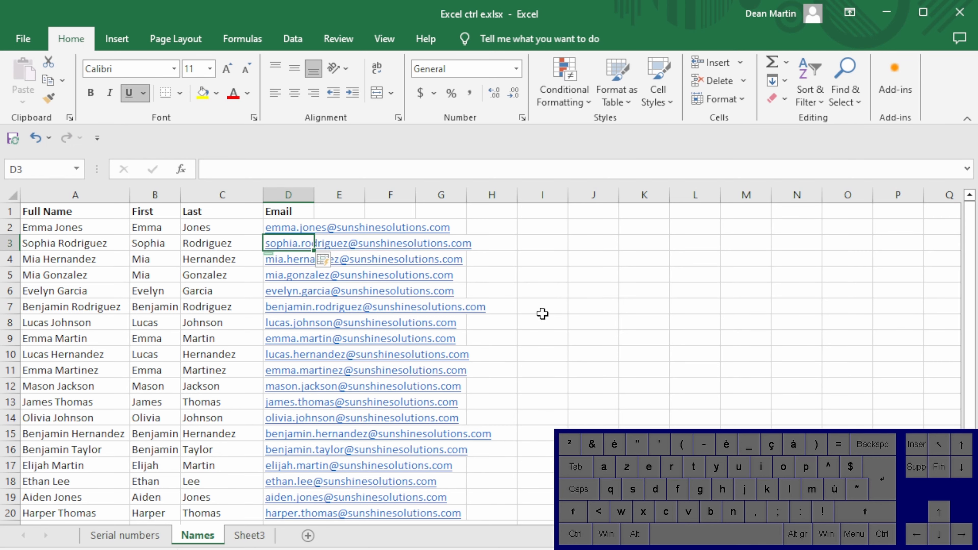
scroll(551, 349, "down", 1)
scroll(550, 349, "down", 2)
scroll(551, 343, "up", 3)
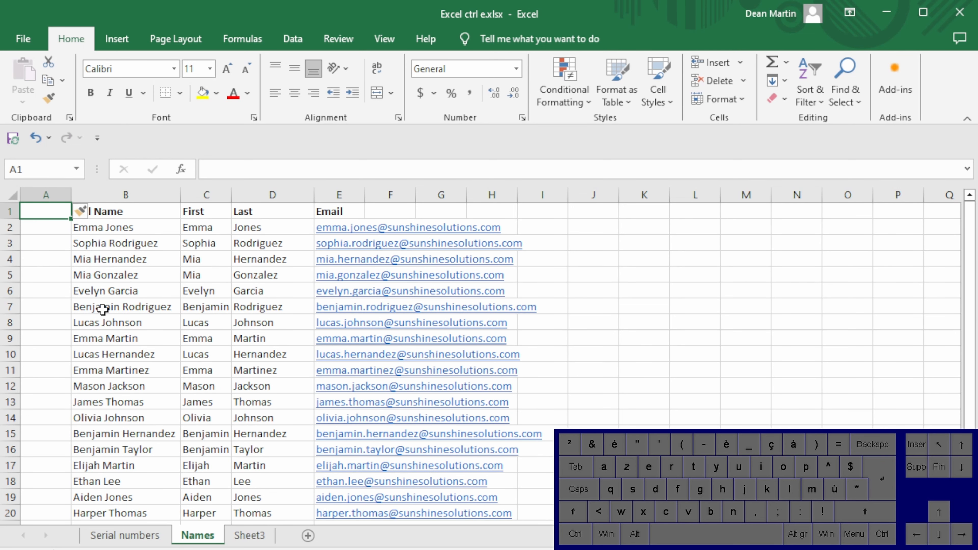
Enter the header id in A1 and the starting numbers 1 and 2 in A2 and A3
type("id")
key("Return")
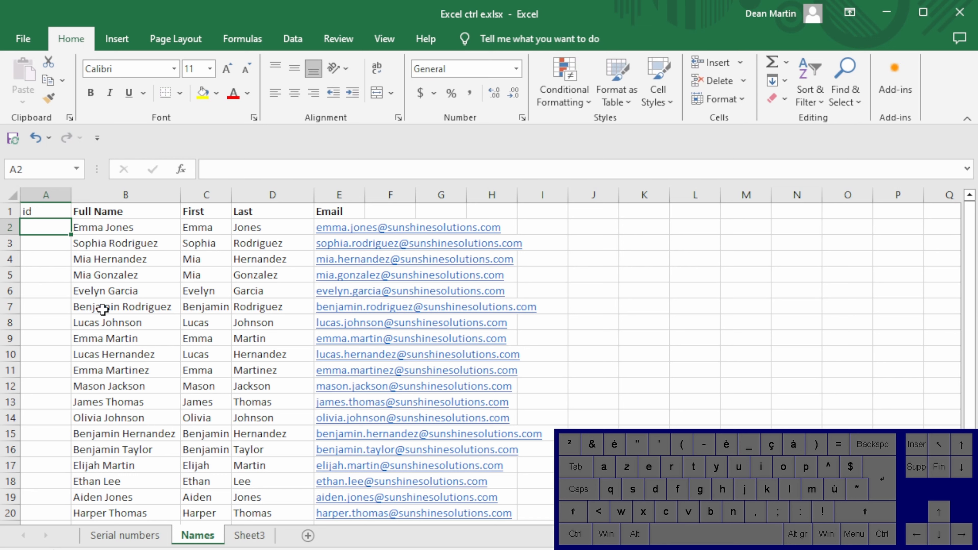
type("1")
key("Return")
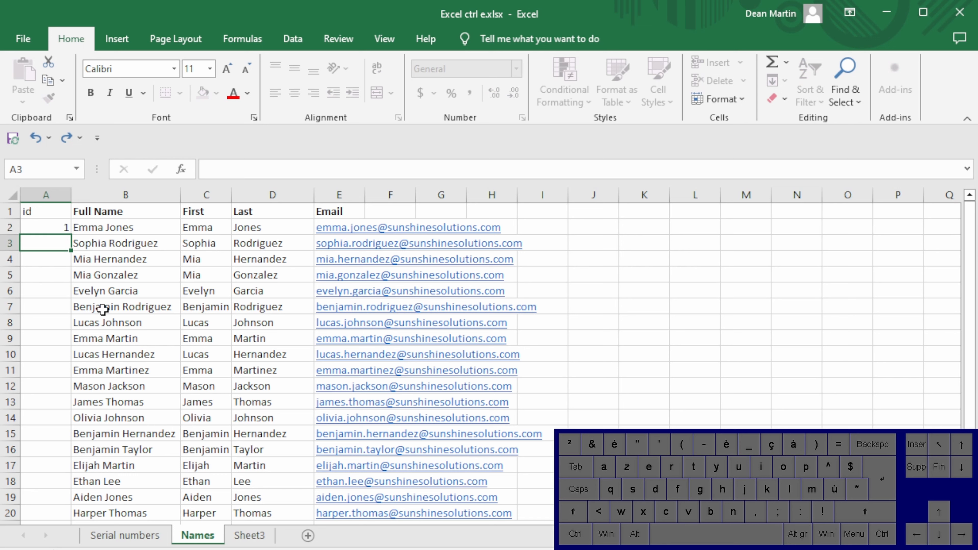
type("2")
key("Return")
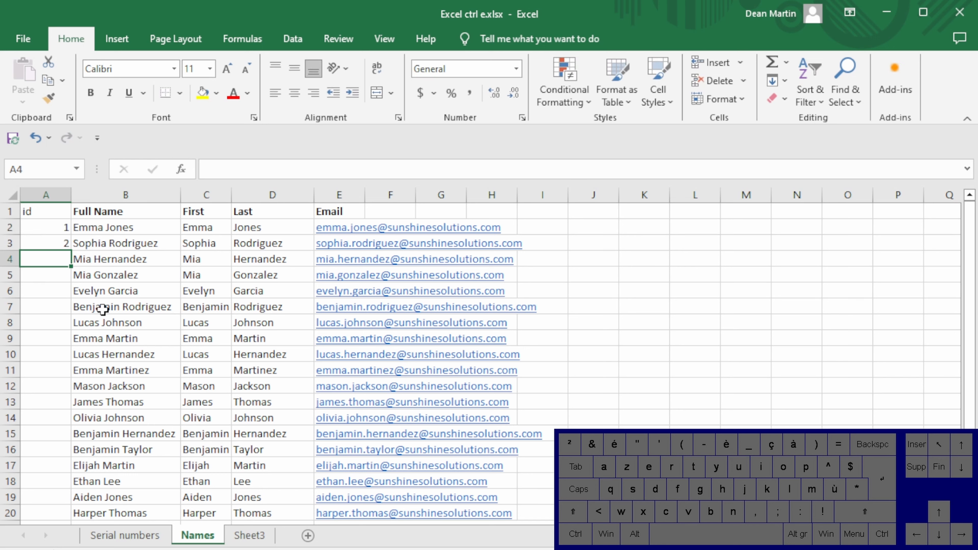
Extend the number series from A2:A3 down the id column alongside the list of names
left_click_drag(35, 228, 48, 242)
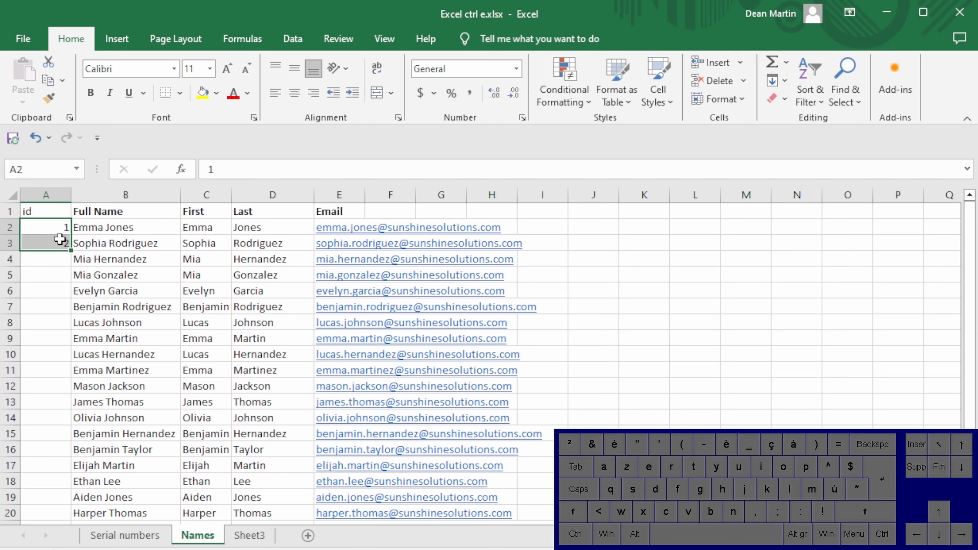
left_click_drag(72, 250, 54, 468)
scroll(164, 387, "up", 2)
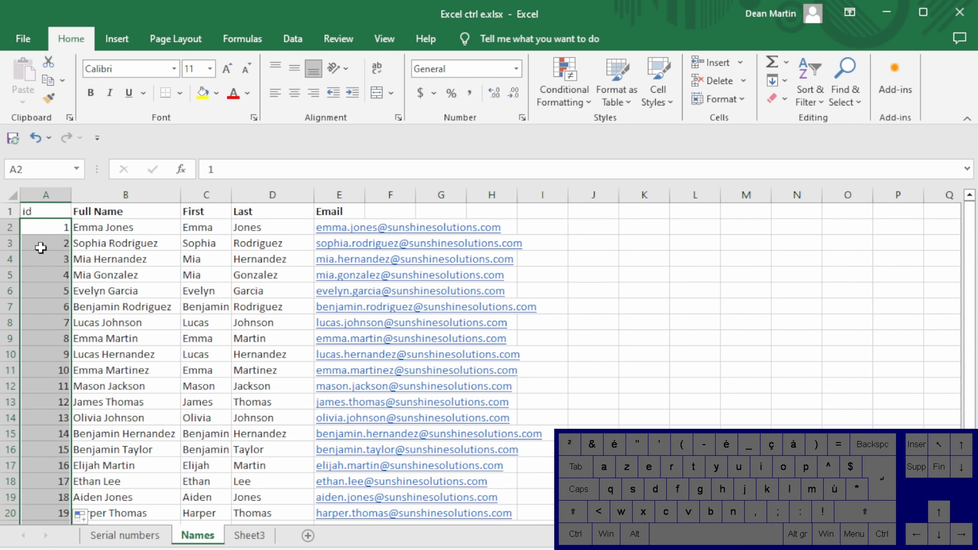